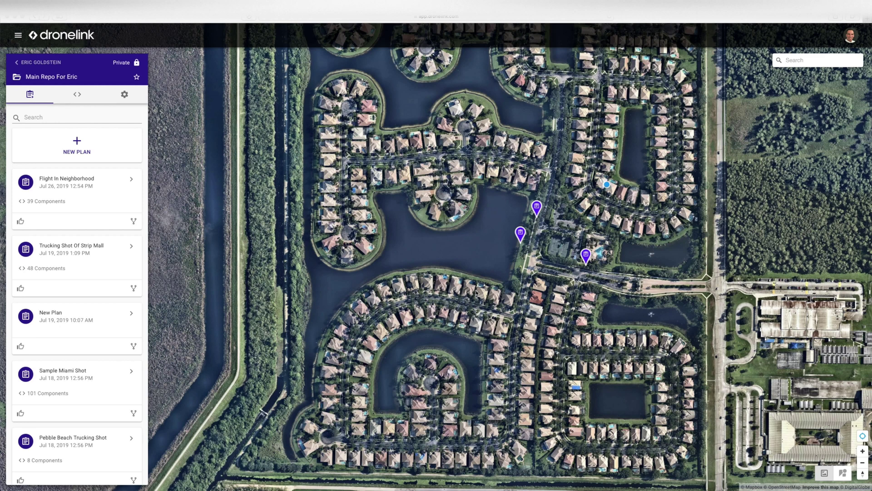
- Create a new plan named 'Test Plan' with its takeoff point set on the map
{"action": "scroll", "coordinate": [488, 246], "scroll_direction": "up", "scroll_amount": 3}
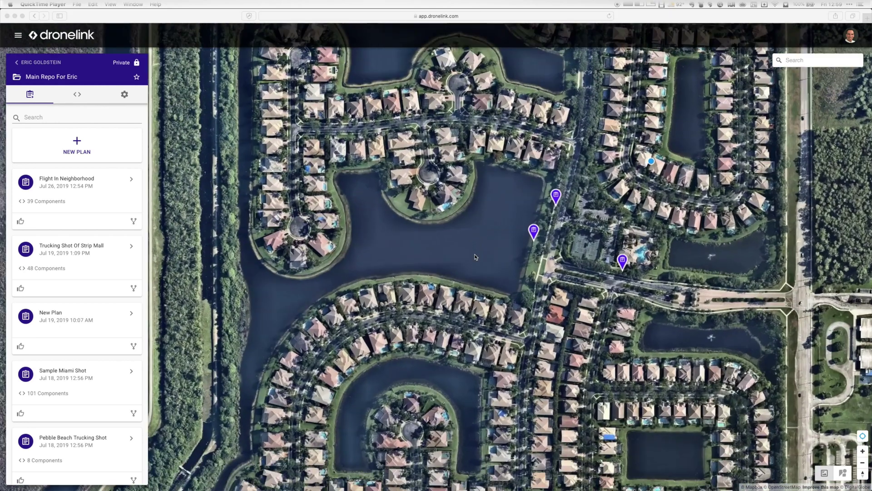
{"action": "left_click", "coordinate": [88, 146]}
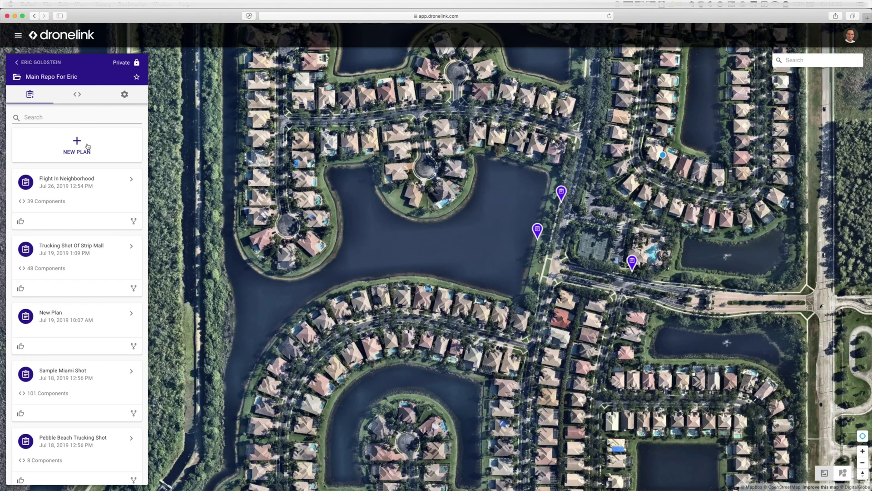
{"action": "left_click", "coordinate": [88, 146]}
{"action": "left_click", "coordinate": [617, 235]}
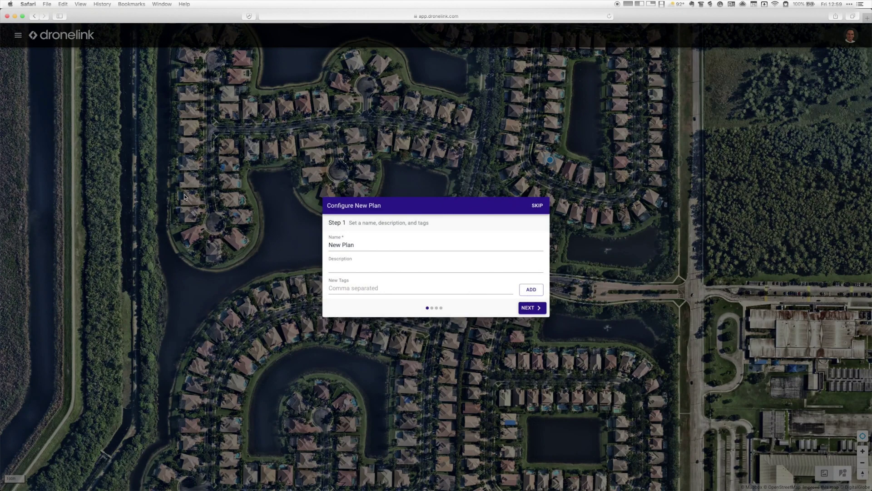
{"action": "left_click", "coordinate": [360, 246]}
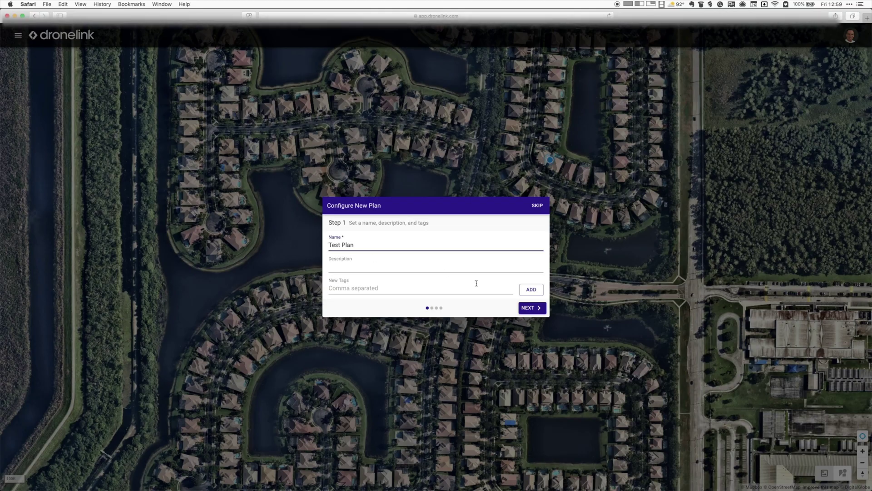
{"action": "left_click", "coordinate": [532, 308]}
{"action": "left_click", "coordinate": [530, 315]}
- Add a curved path at 150 ft altitude over the lake
{"action": "left_click", "coordinate": [424, 305]}
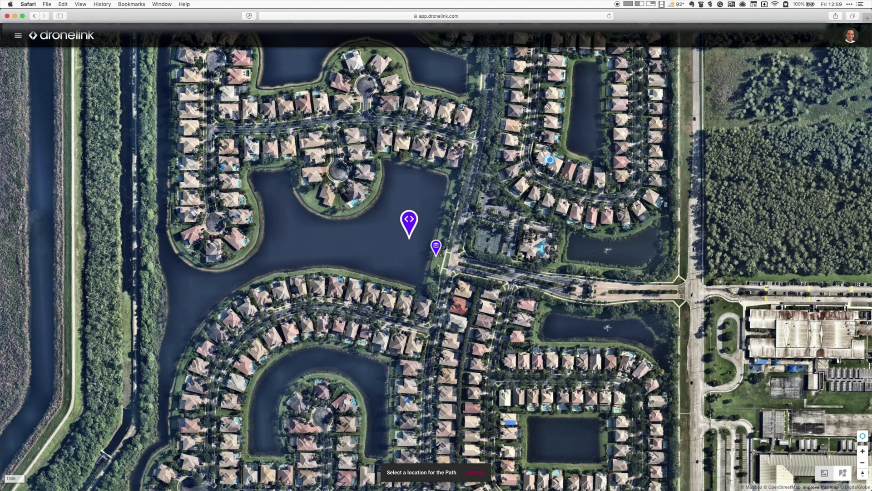
{"action": "left_click", "coordinate": [406, 238]}
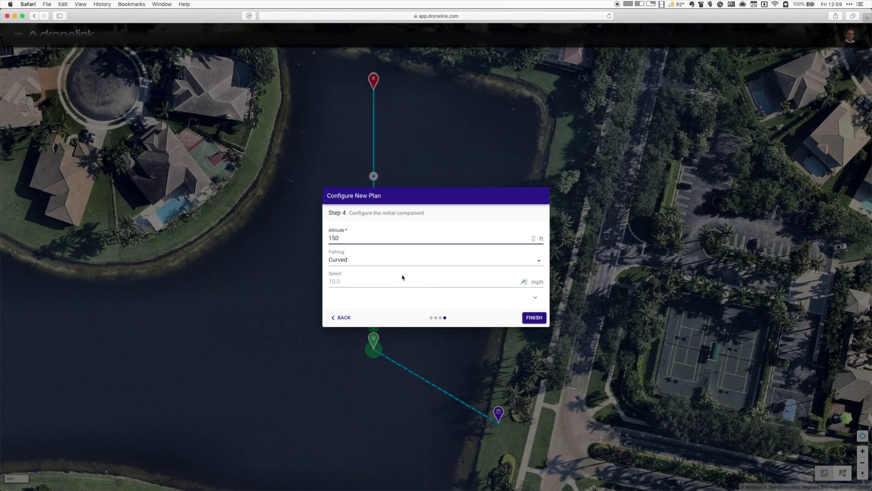
{"action": "left_click", "coordinate": [539, 316]}
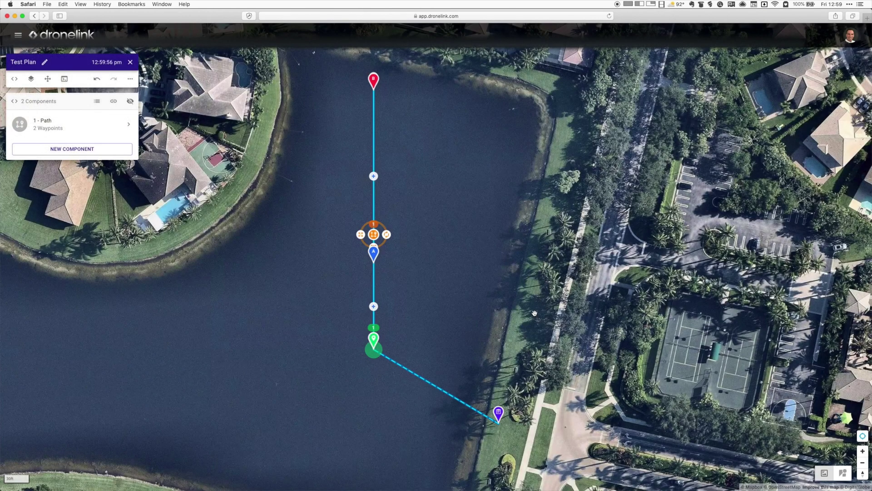
- Reposition waypoints A and B, then add waypoints C and D hooking south at the lake's west end
{"action": "mouse_move", "coordinate": [373, 81]}
{"action": "left_mouse_down"}
{"action": "mouse_move", "coordinate": [243, 240]}
{"action": "mouse_move", "coordinate": [28, 337]}
{"action": "mouse_move", "coordinate": [393, 326]}
{"action": "mouse_move", "coordinate": [220, 337]}
{"action": "mouse_move", "coordinate": [41, 327]}
{"action": "left_mouse_up"}
{"action": "left_click_drag", "start_coordinate": [373, 253], "coordinate": [232, 331]}
{"action": "scroll", "coordinate": [245, 380], "scroll_direction": "down", "scroll_amount": 5}
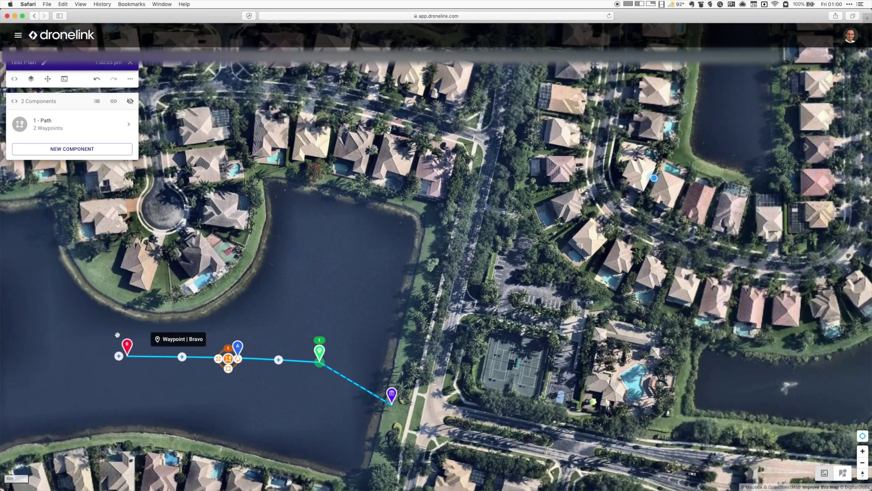
{"action": "left_click_drag", "start_coordinate": [119, 354], "coordinate": [14, 295]}
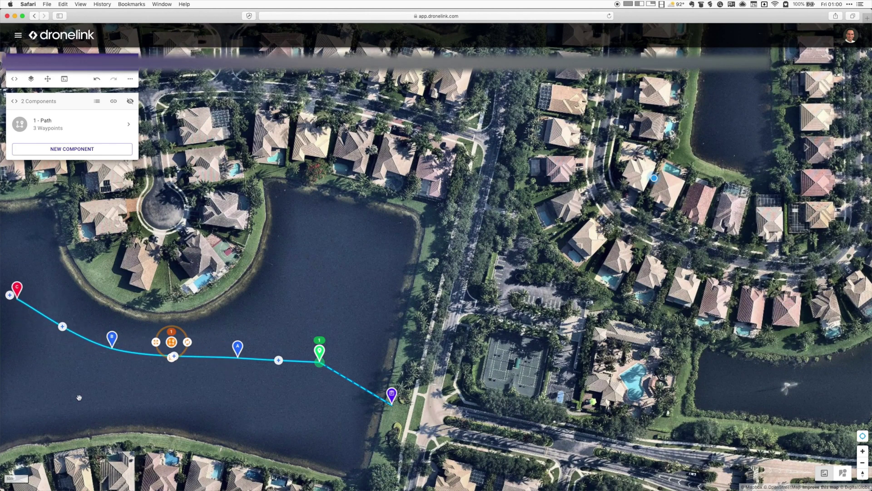
{"action": "left_click_drag", "start_coordinate": [249, 389], "coordinate": [356, 311]}
{"action": "left_click", "coordinate": [117, 219]}
{"action": "left_click_drag", "start_coordinate": [130, 263], "coordinate": [121, 310]}
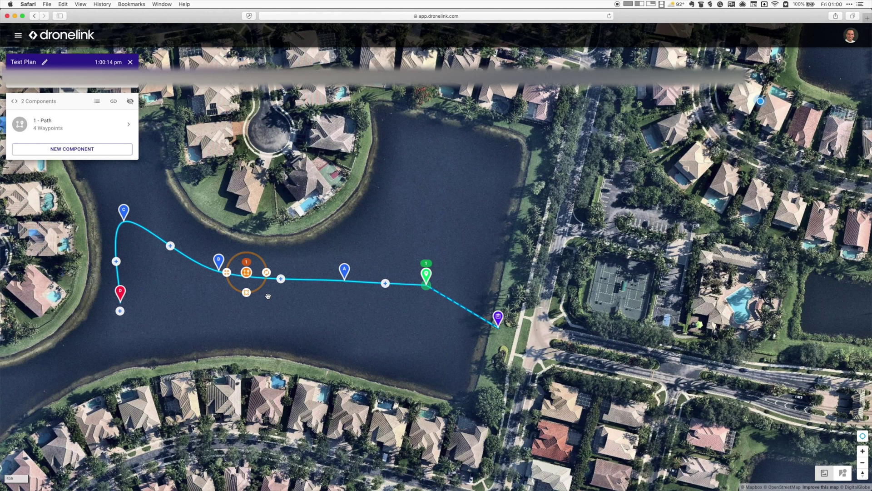
{"action": "scroll", "coordinate": [268, 296], "scroll_direction": "up", "scroll_amount": 1}
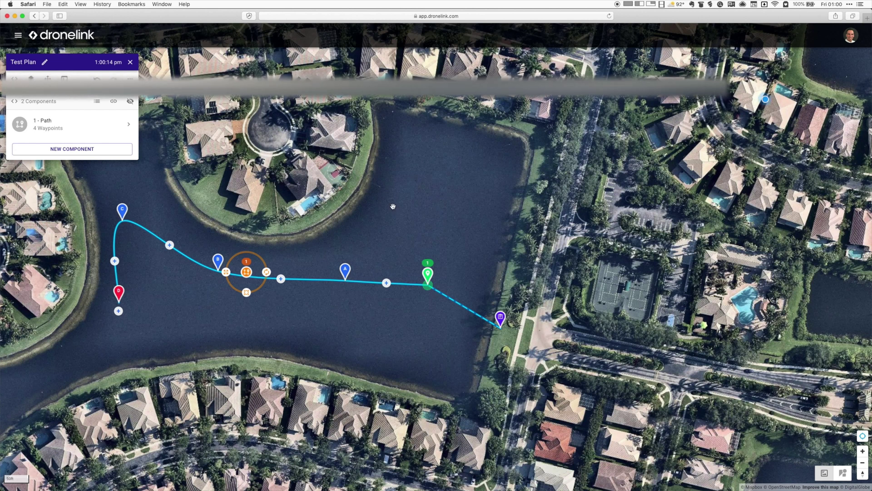
- Add a Point of Interest on the cul-de-sac and move Marker 1 just west of the start point
{"action": "right_click", "coordinate": [267, 132]}
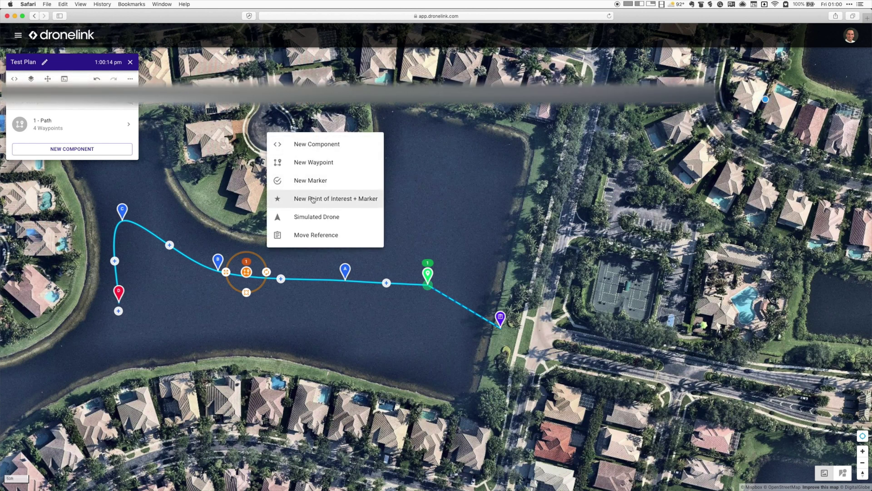
{"action": "left_click", "coordinate": [313, 198]}
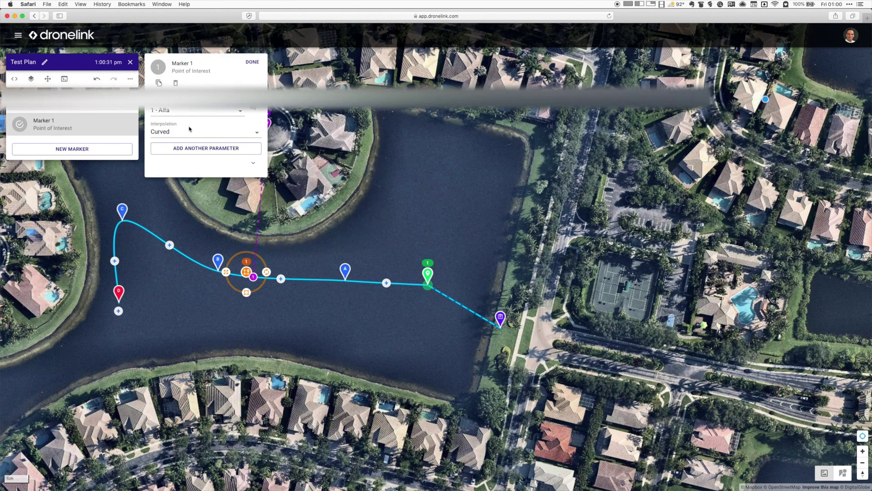
{"action": "left_click", "coordinate": [252, 62]}
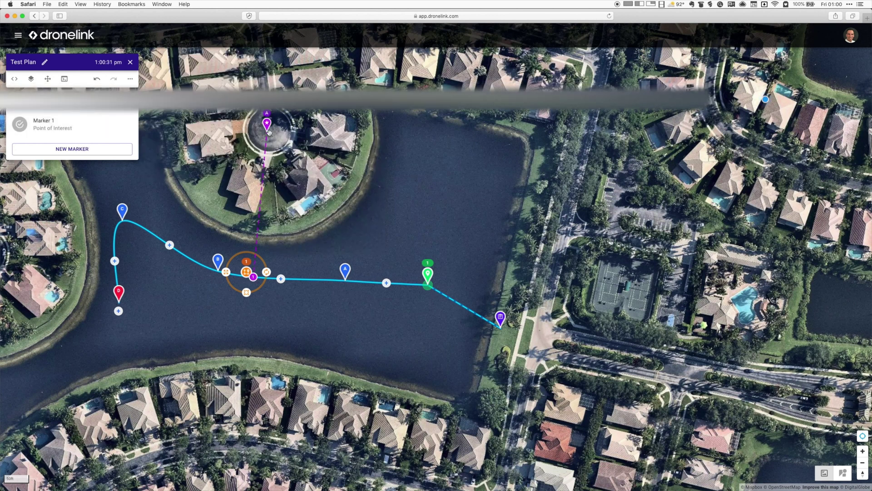
{"action": "left_click_drag", "start_coordinate": [253, 277], "coordinate": [411, 284]}
{"action": "left_click_drag", "start_coordinate": [361, 285], "coordinate": [397, 287]}
- Add a 150 ft radius orbit centred on the western cul-de-sac island, entering at its south-east edge
{"action": "right_click", "coordinate": [190, 314]}
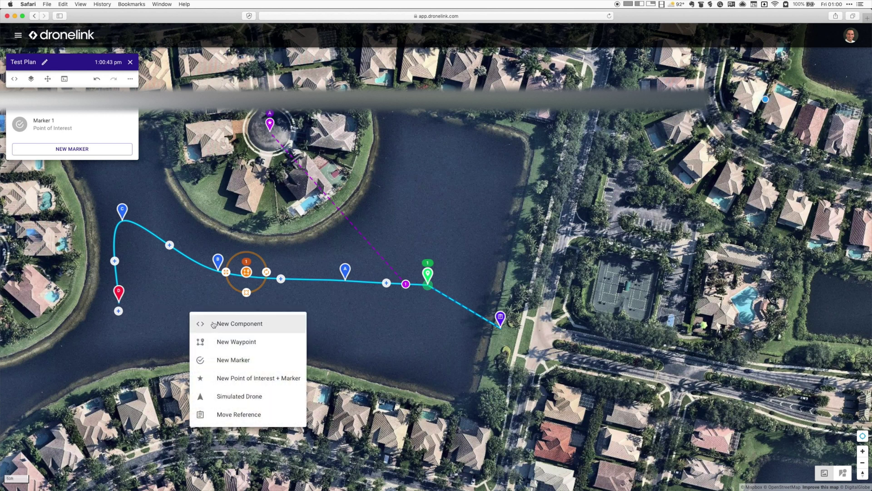
{"action": "left_click", "coordinate": [213, 325]}
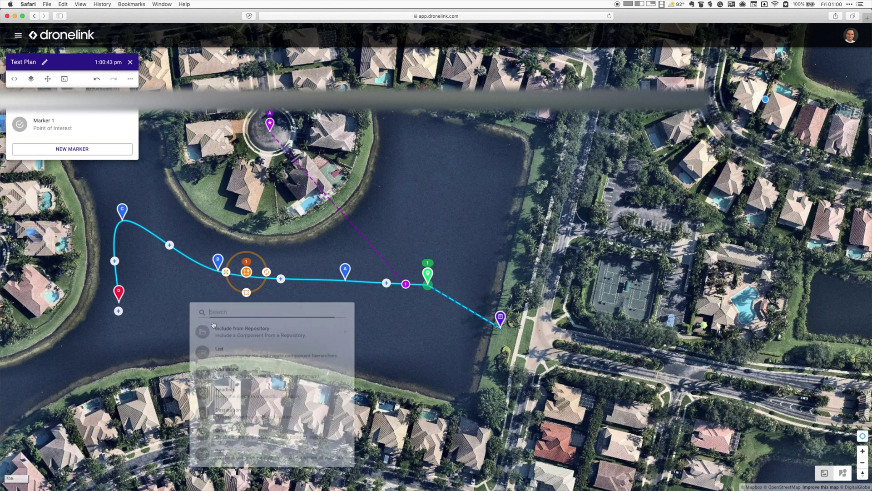
{"action": "left_click", "coordinate": [233, 454]}
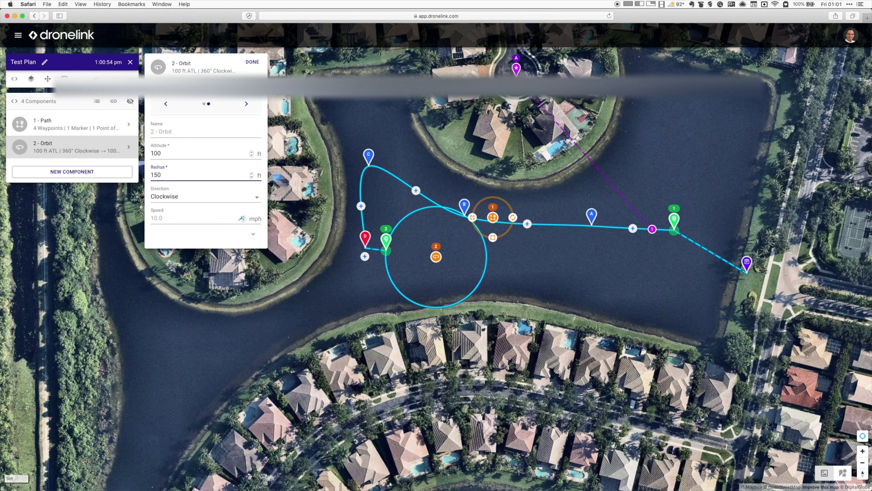
{"action": "left_click", "coordinate": [161, 219]}
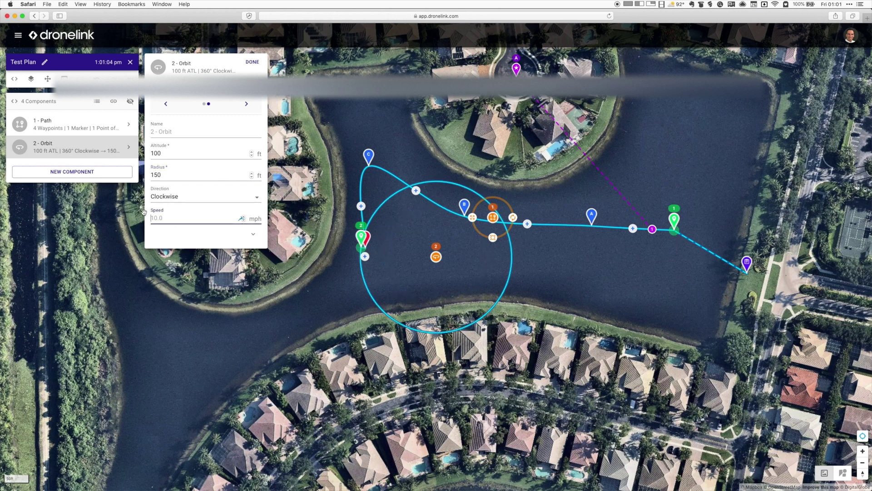
{"action": "left_click", "coordinate": [253, 62]}
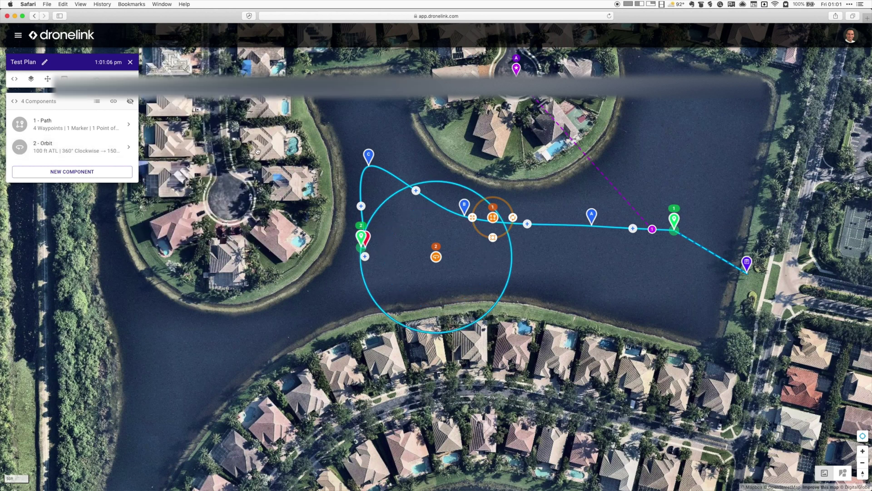
{"action": "mouse_move", "coordinate": [443, 245]}
{"action": "left_mouse_down"}
{"action": "mouse_move", "coordinate": [288, 242]}
{"action": "mouse_move", "coordinate": [153, 201]}
{"action": "mouse_move", "coordinate": [221, 213]}
{"action": "mouse_move", "coordinate": [228, 202]}
{"action": "left_mouse_up"}
{"action": "left_click_drag", "start_coordinate": [147, 205], "coordinate": [298, 286]}
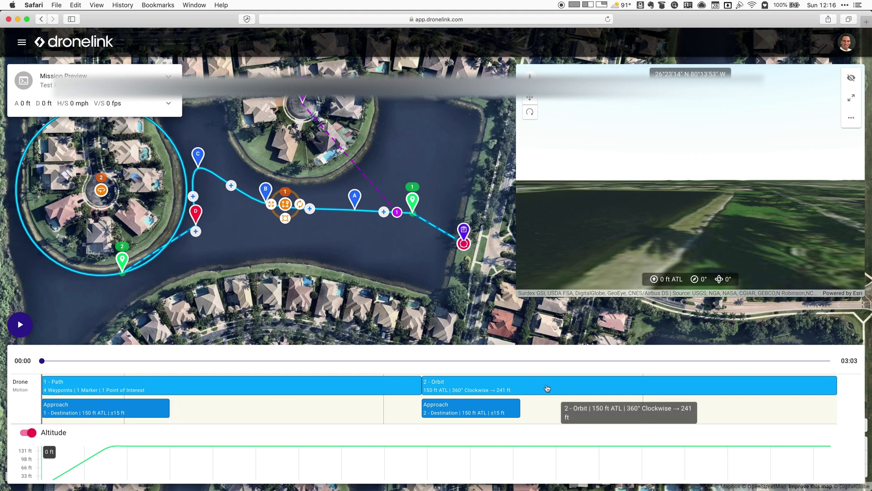
- Scroll down to the speed charts and play the mission preview
{"action": "scroll", "coordinate": [300, 428], "scroll_direction": "down", "scroll_amount": 3}
{"action": "scroll", "coordinate": [300, 428], "scroll_direction": "down", "scroll_amount": 5}
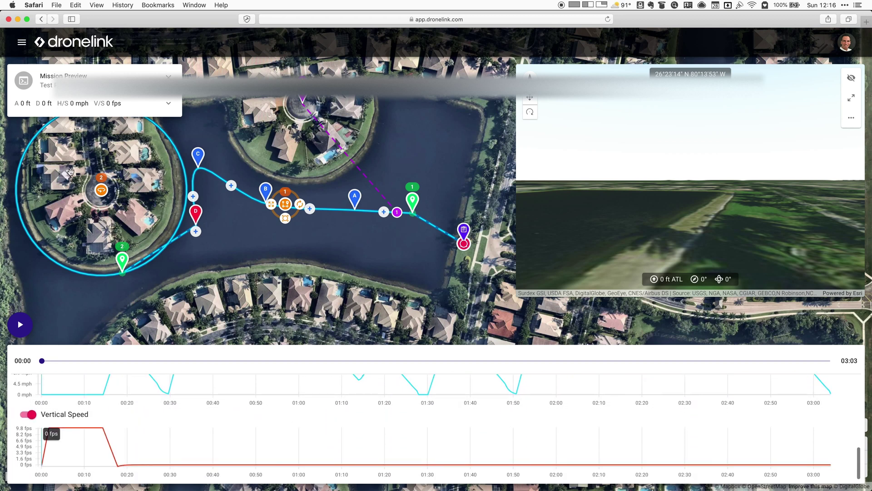
{"action": "left_click", "coordinate": [20, 326]}
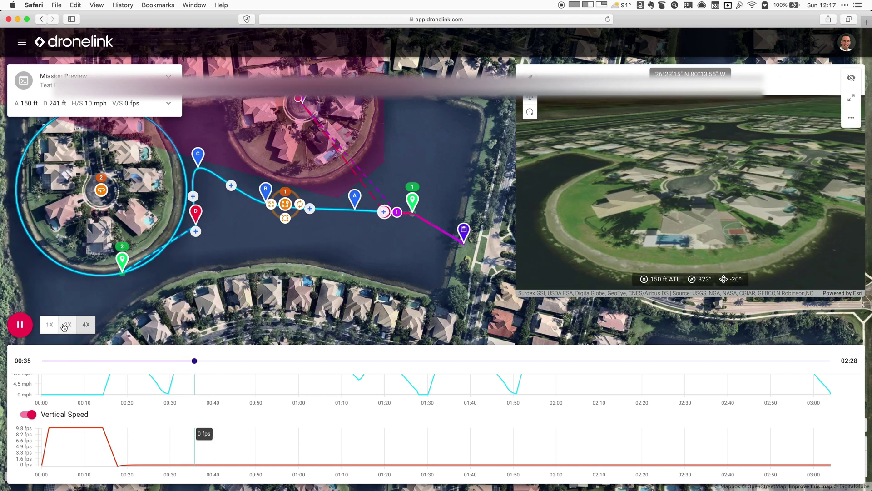
- Skip the preview ahead to about 01:08 and resume playback at 4X speed
{"action": "left_click", "coordinate": [65, 325]}
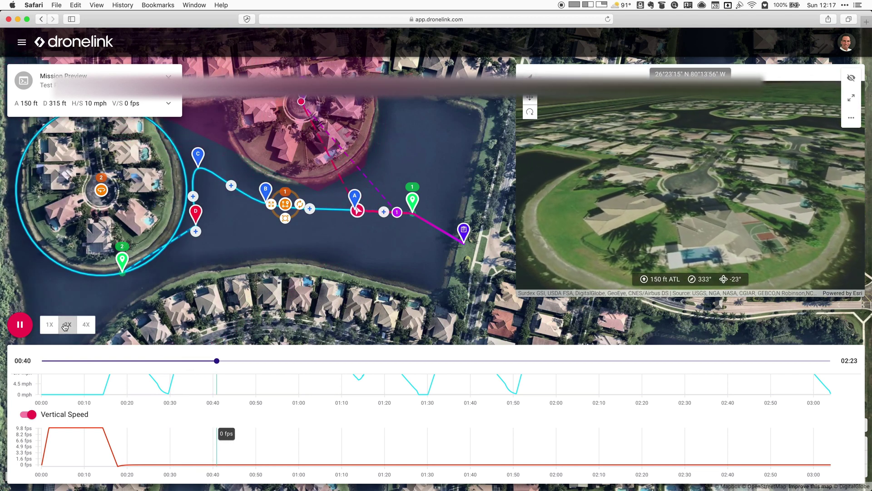
{"action": "left_click", "coordinate": [22, 325]}
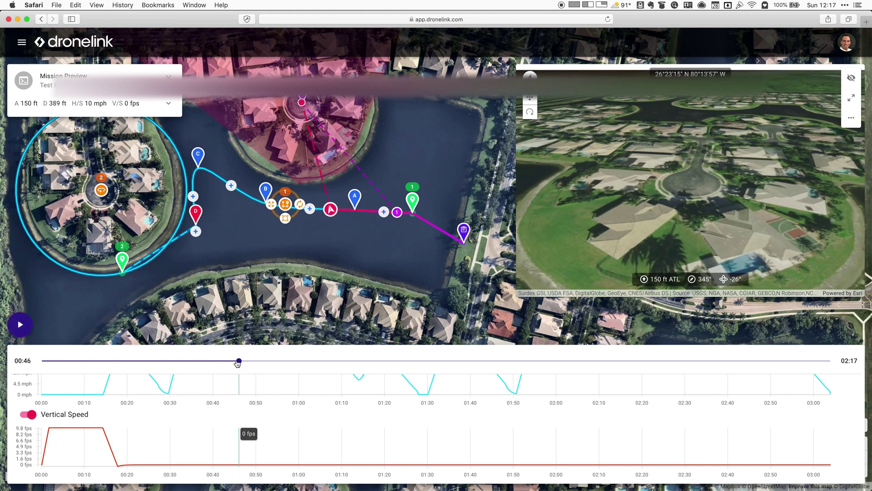
{"action": "left_click_drag", "start_coordinate": [243, 364], "coordinate": [509, 376]}
{"action": "left_click", "coordinate": [20, 323]}
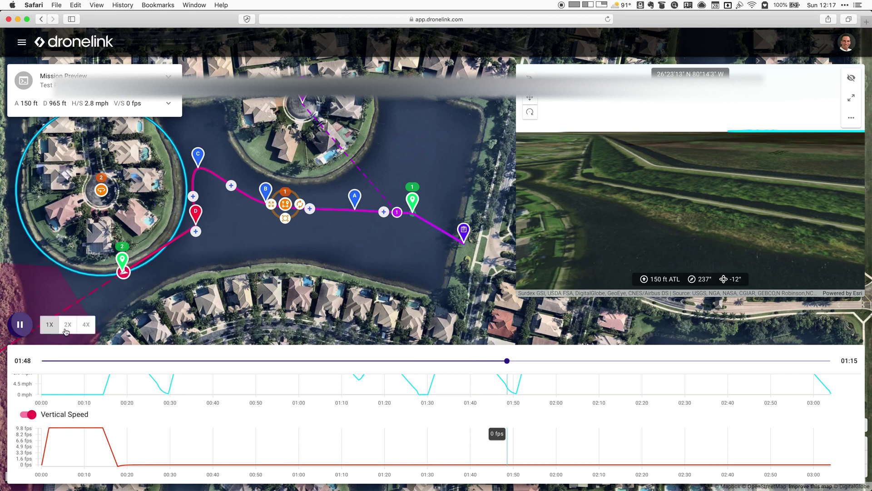
{"action": "left_click", "coordinate": [89, 327]}
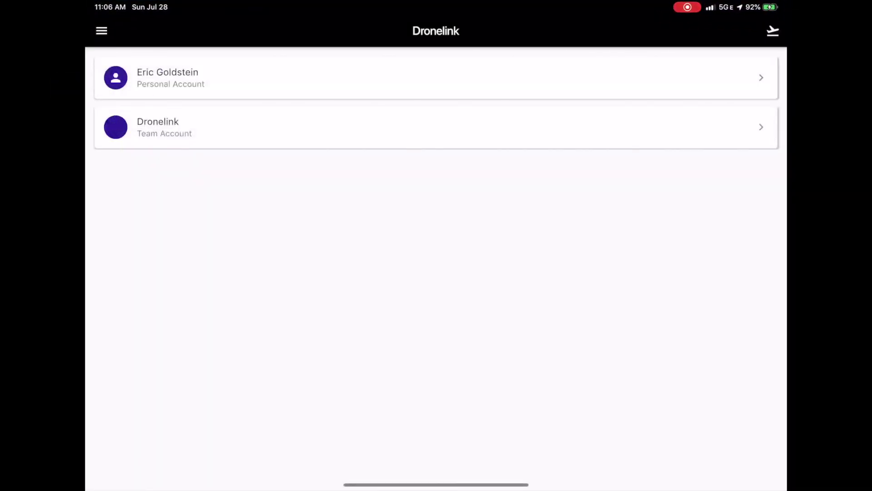
- Load Test Plan from the personal account into the flight view
{"action": "left_click", "coordinate": [436, 77]}
{"action": "left_click", "coordinate": [435, 179]}
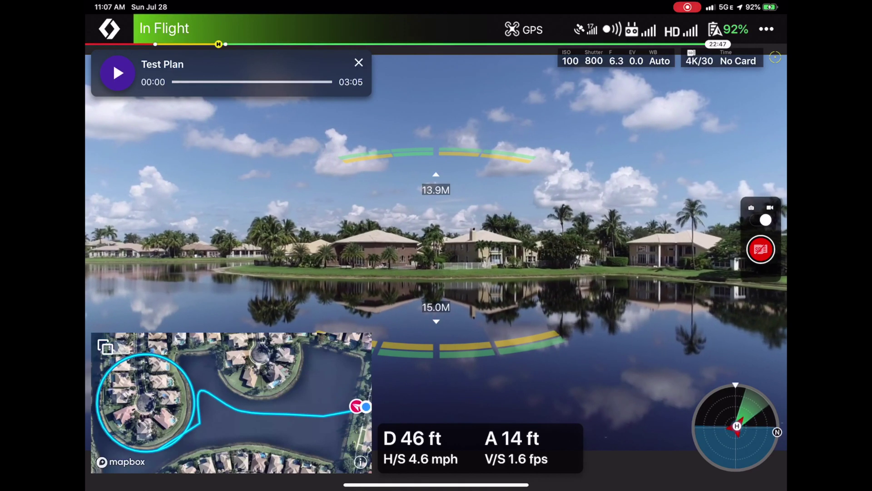
- Start flying the Test Plan mission with the drone
{"action": "left_click", "coordinate": [118, 73]}
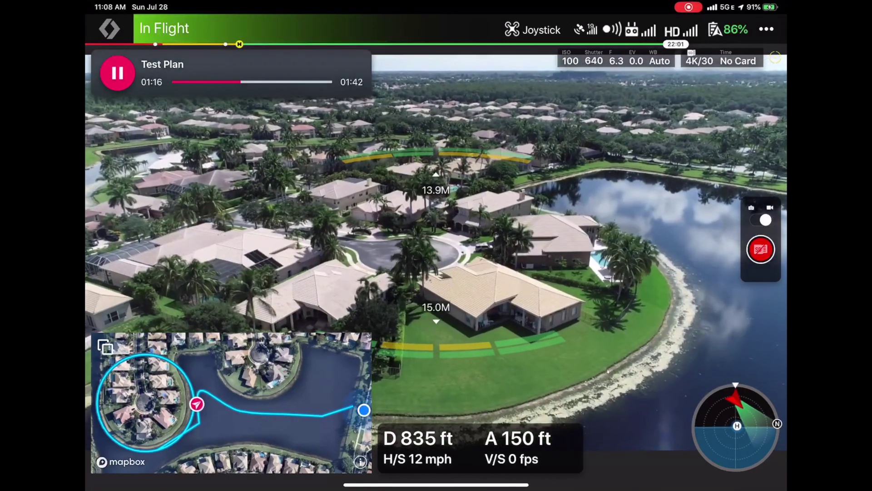
- Tap the cul-de-sac in the live view while the mission continues toward the orbit
{"action": "left_click", "coordinate": [409, 253]}
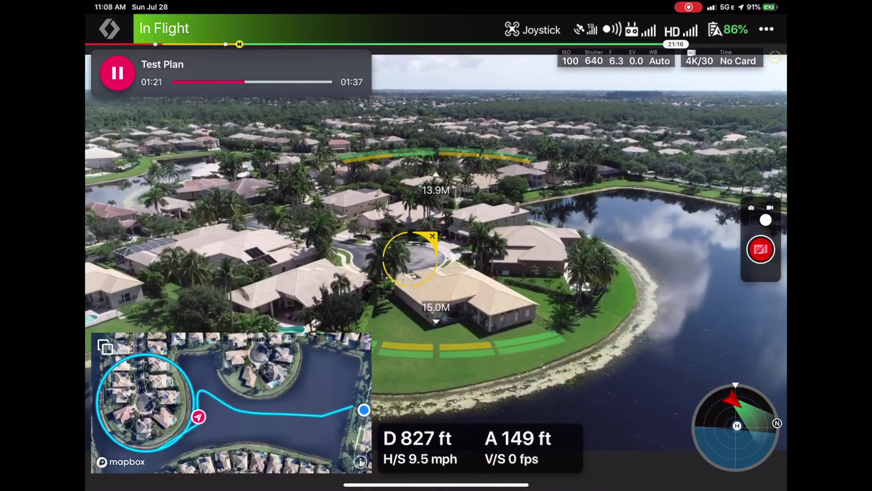